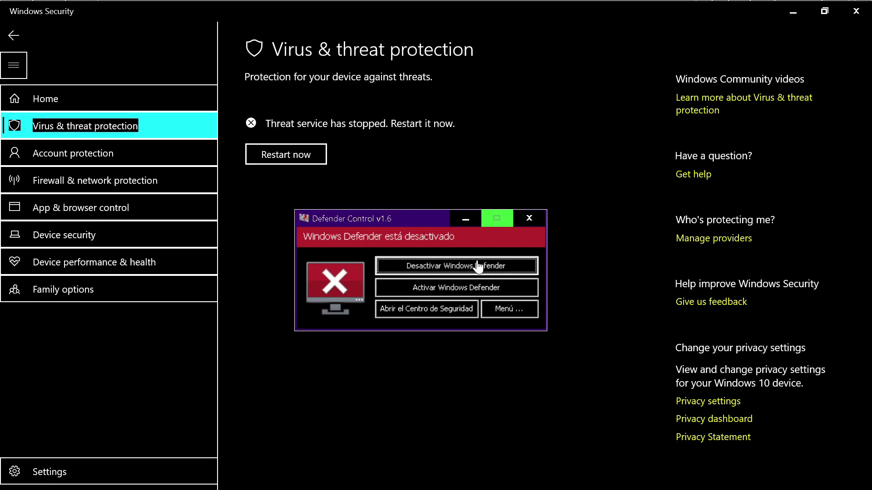
- Activate Windows Defender through Defender Control v1.6
click(466, 284)
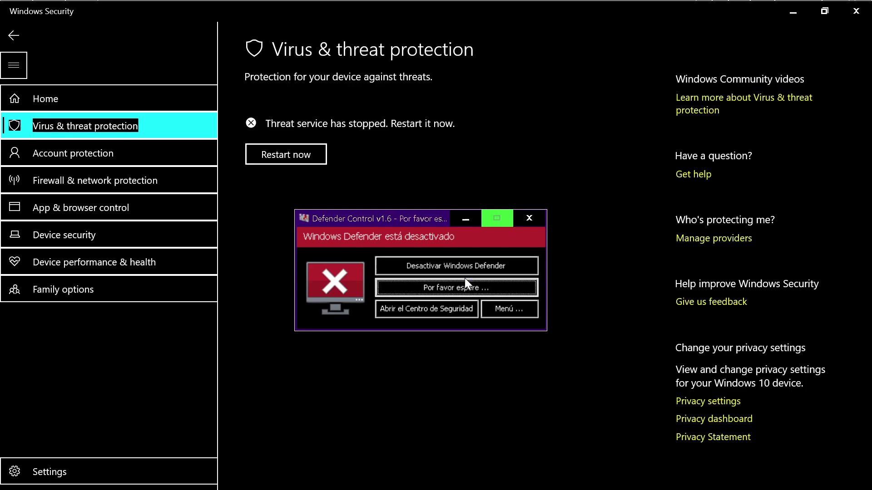
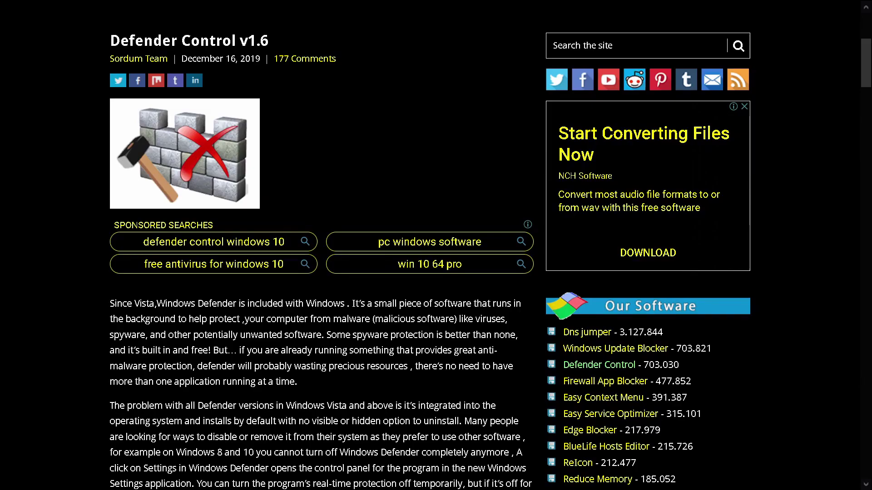
- Read the Defender Control v1.6 page, covering its description, reasons for use, status colours, command-line parameters and notes
scroll(436, 254, down, 1)
scroll(436, 254, down, 3)
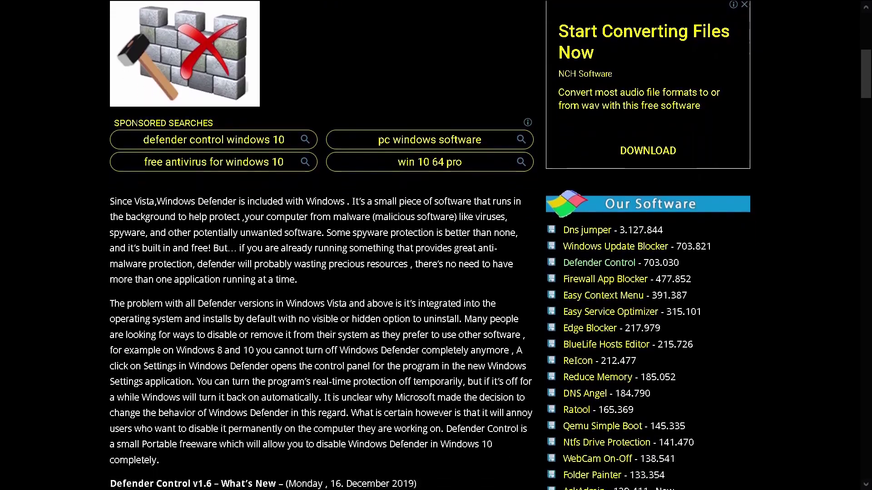
scroll(436, 254, down, 2)
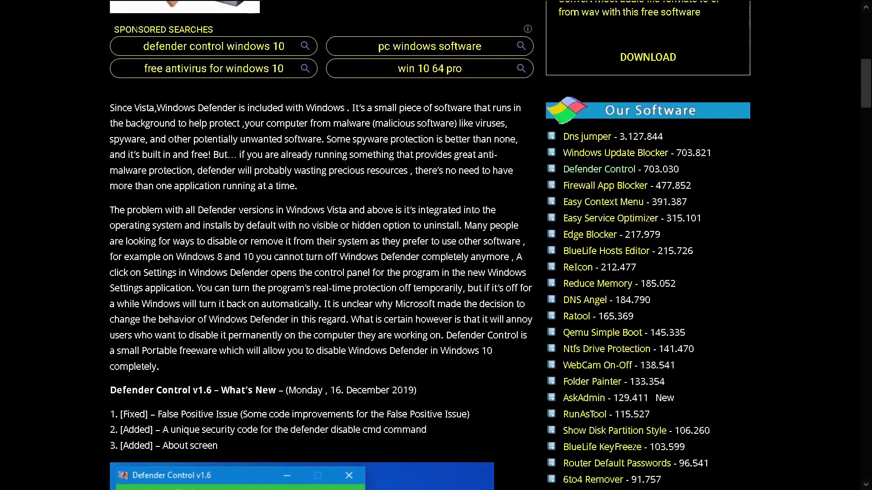
scroll(436, 254, down, 2)
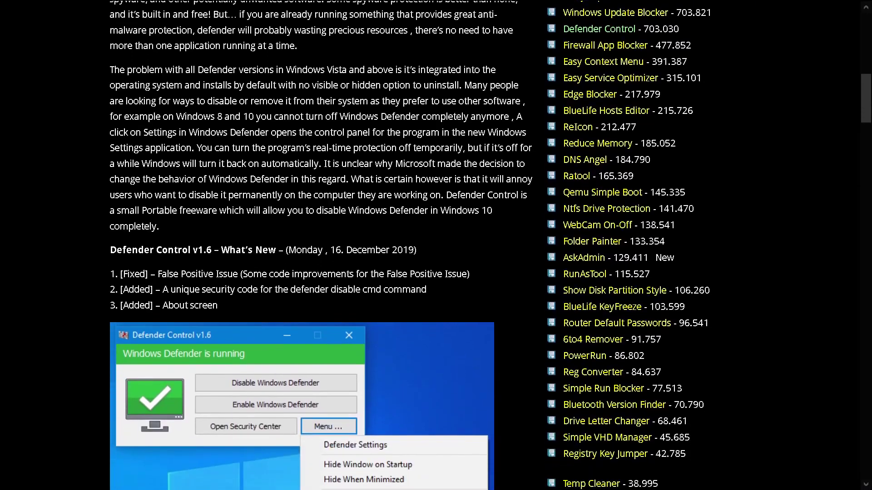
scroll(436, 254, down, 1)
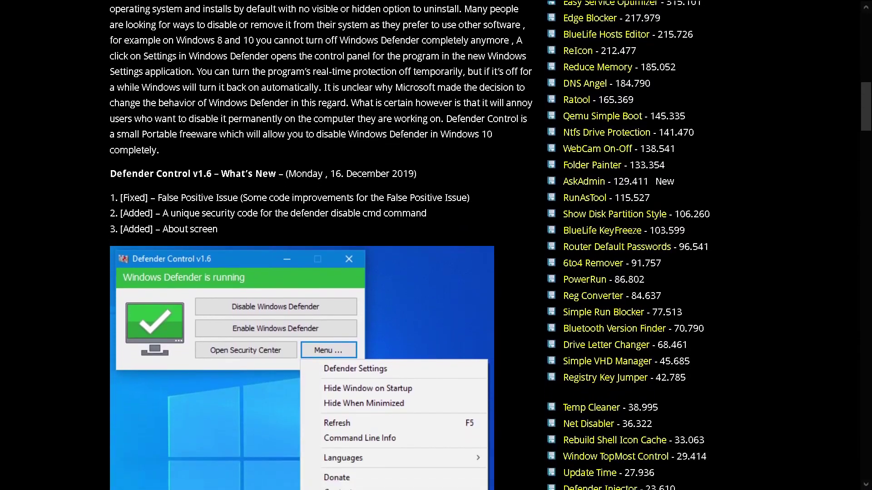
scroll(435, 246, down, 1)
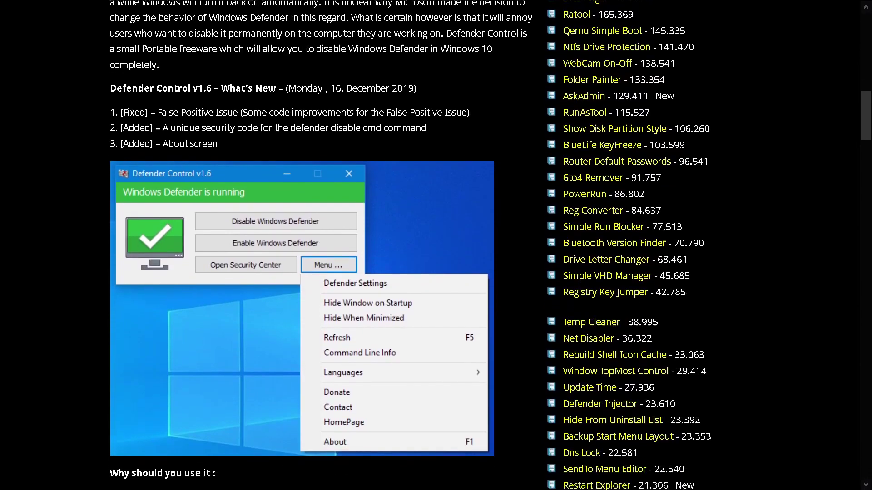
scroll(436, 245, down, 1)
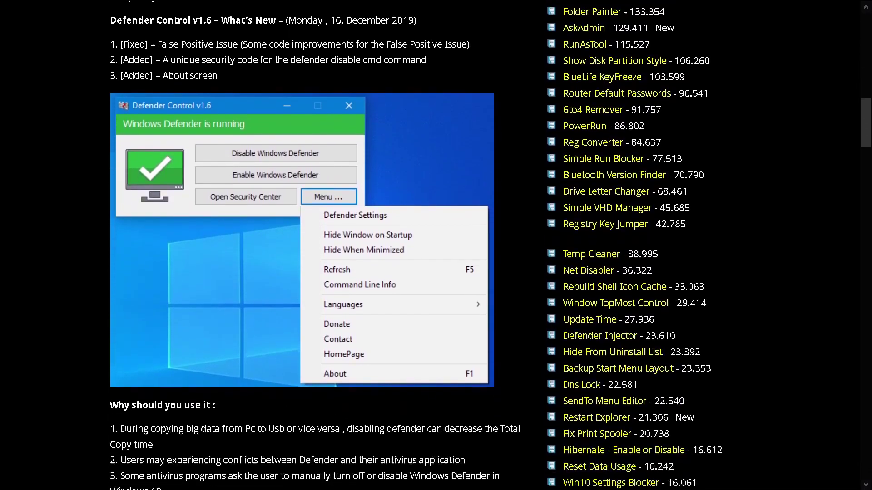
scroll(436, 245, down, 2)
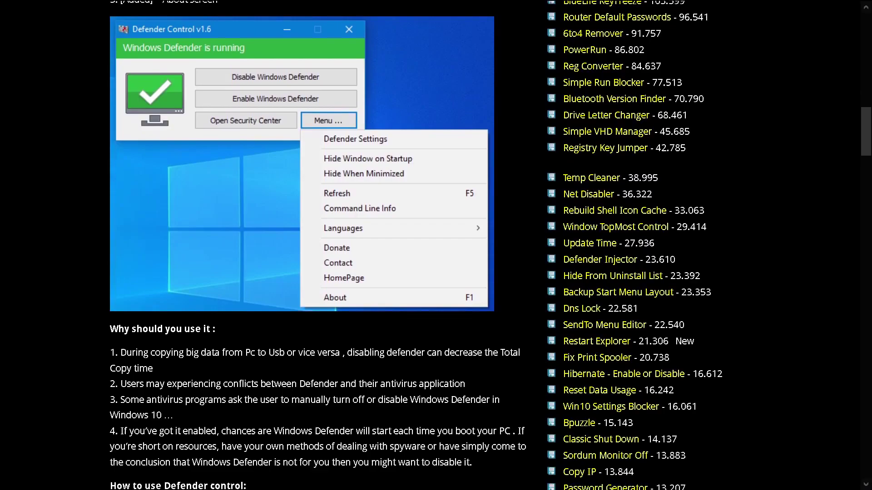
scroll(436, 245, down, 1)
scroll(436, 245, down, 1)
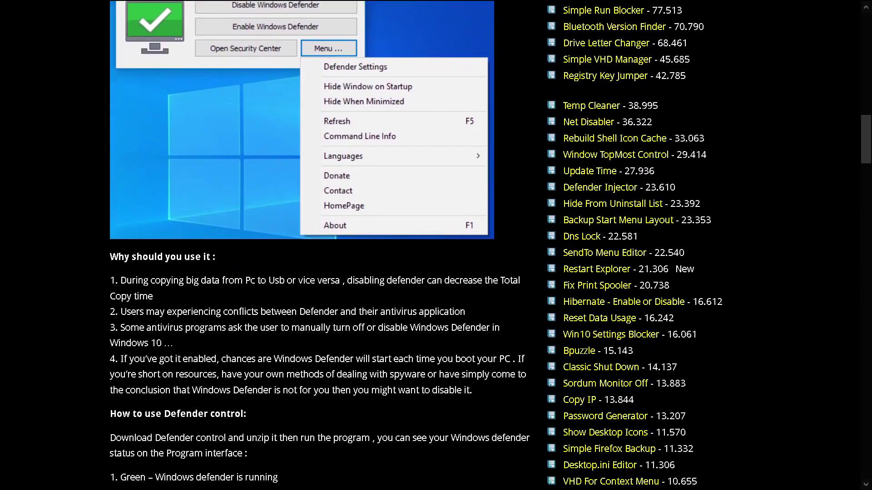
scroll(436, 245, down, 2)
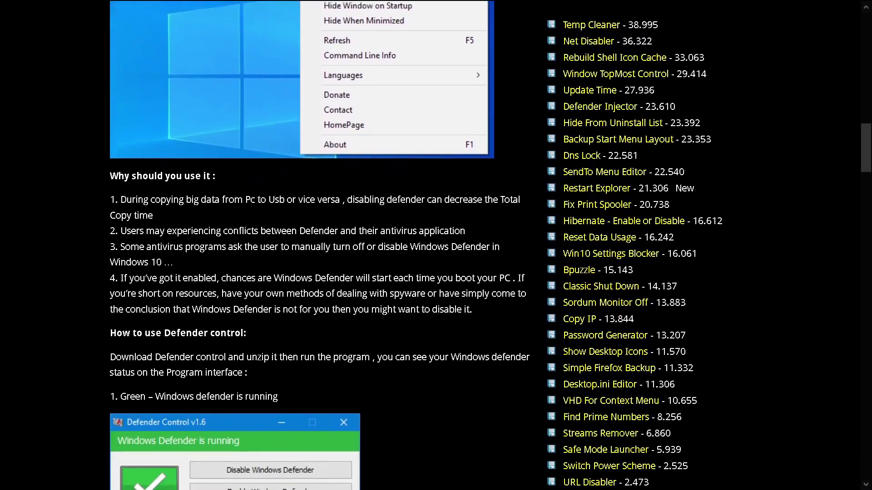
scroll(436, 245, down, 2)
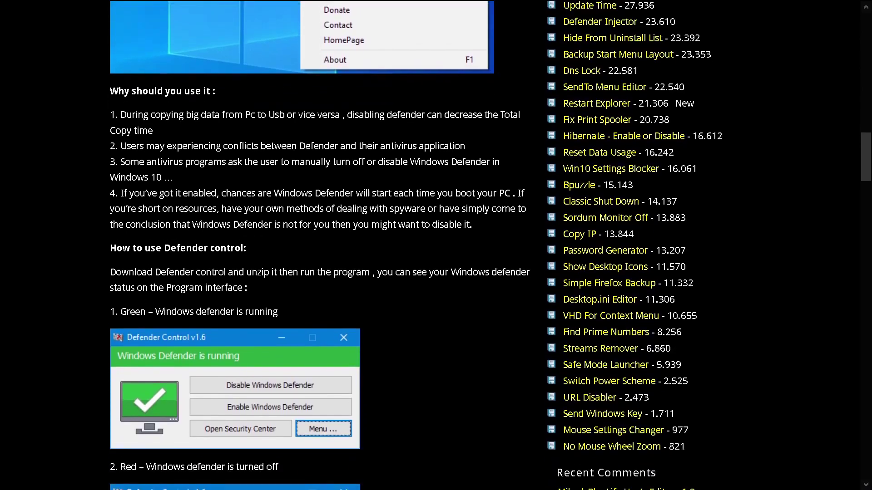
scroll(436, 245, down, 1)
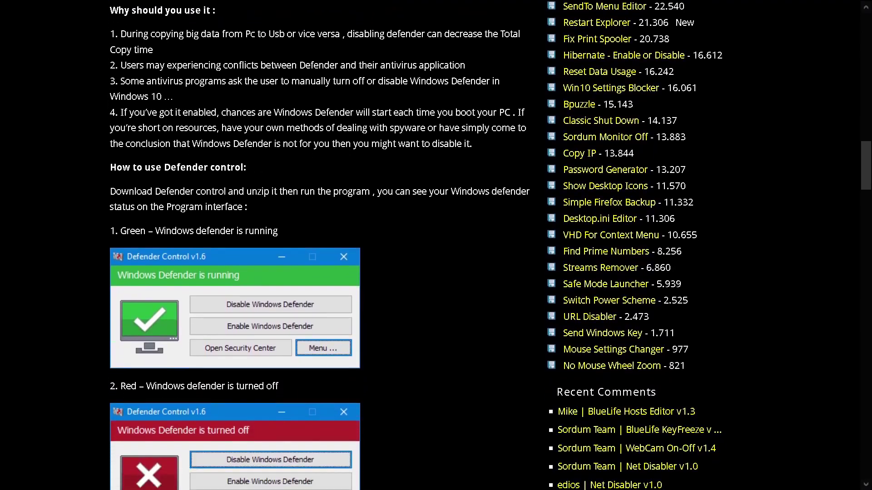
scroll(436, 245, down, 1)
scroll(435, 245, down, 1)
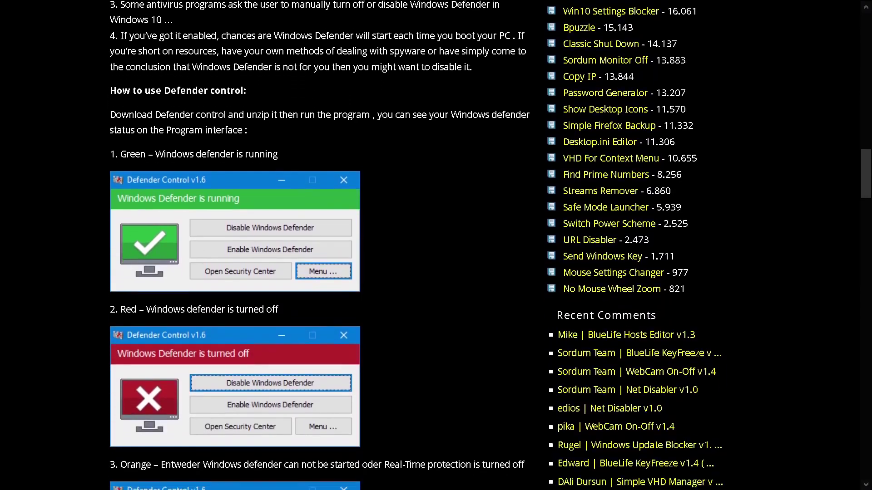
scroll(318, 245, down, 2)
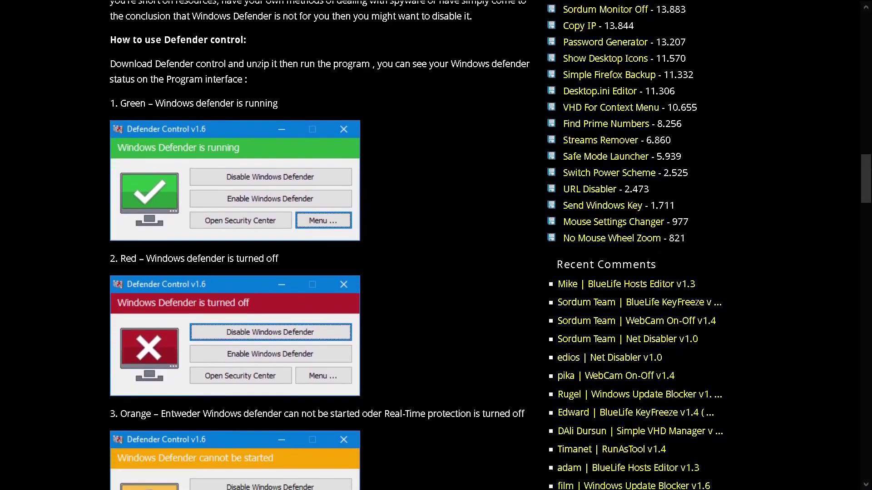
scroll(318, 245, down, 2)
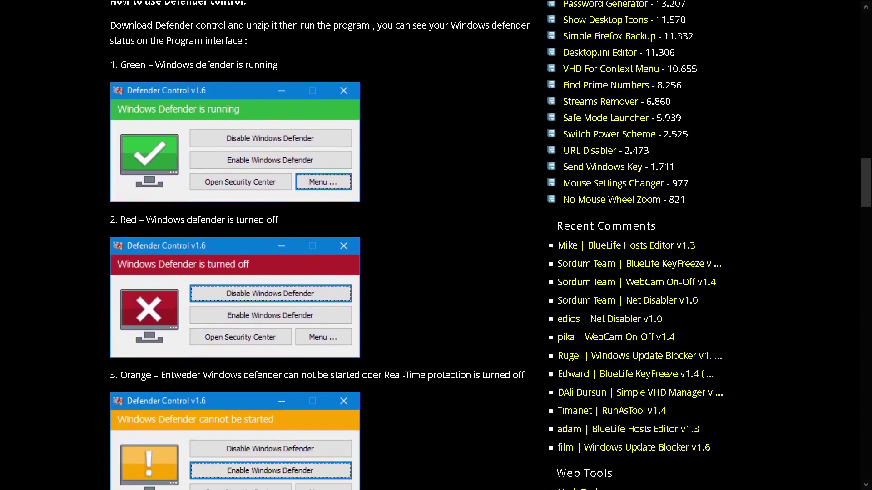
scroll(318, 246, down, 3)
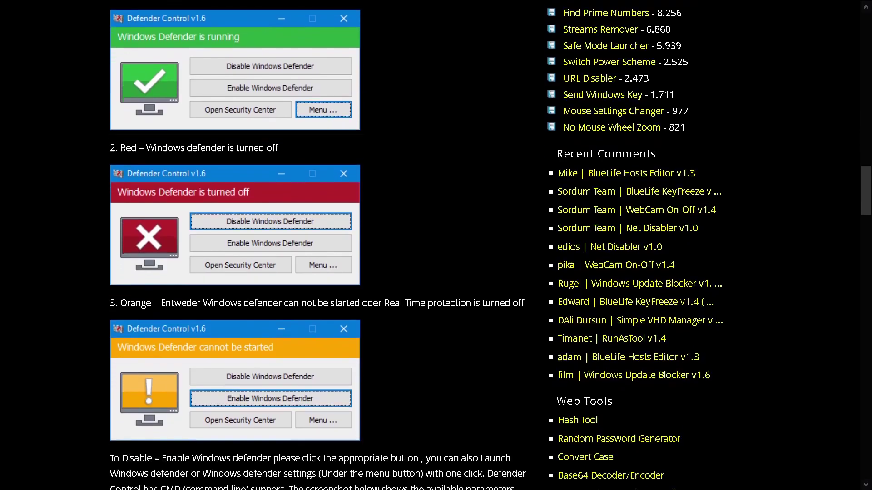
scroll(318, 245, down, 4)
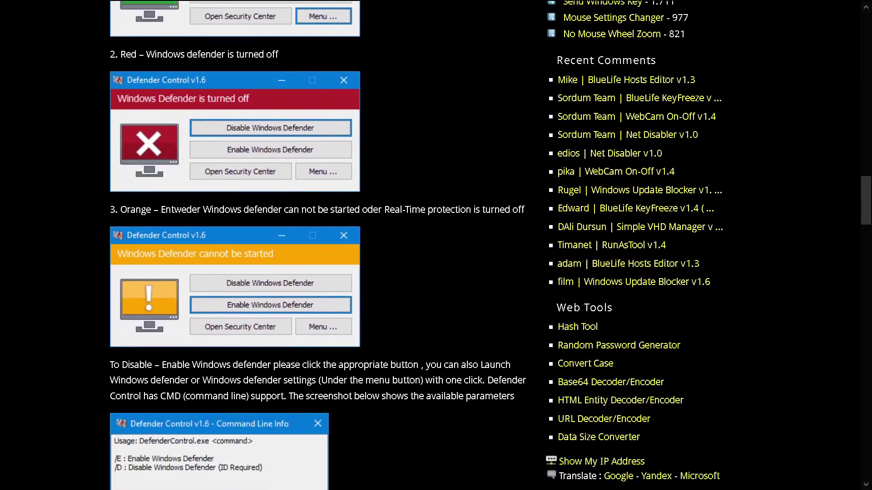
scroll(318, 246, down, 3)
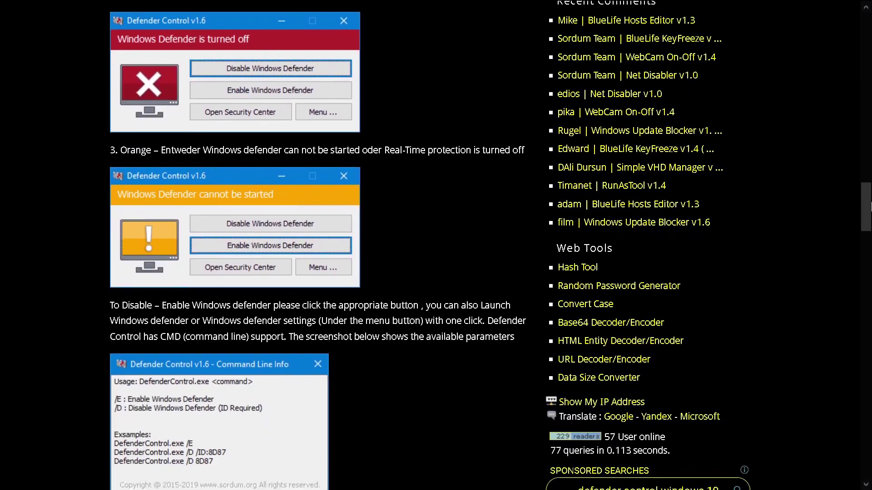
scroll(870, 209, down, 3)
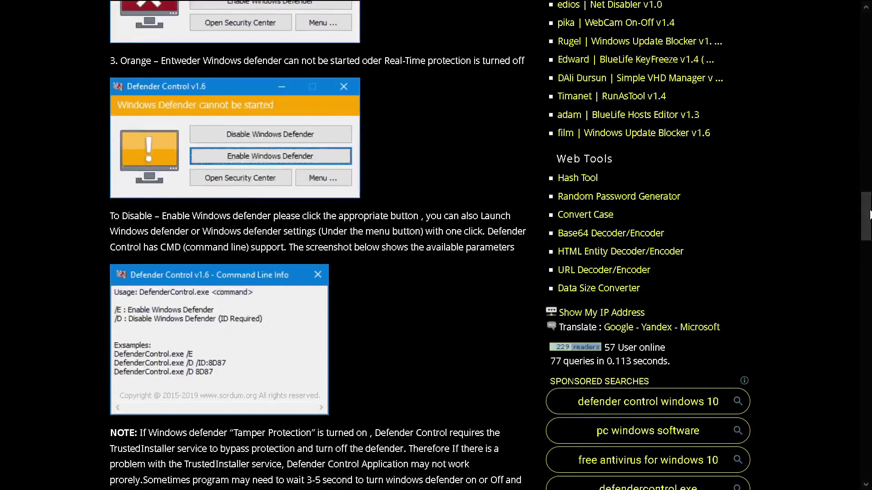
scroll(870, 213, down, 1)
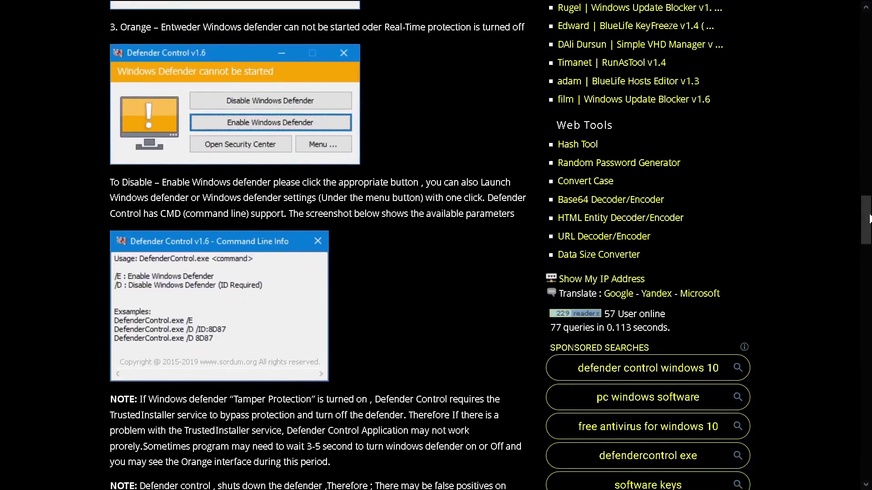
scroll(869, 218, down, 1)
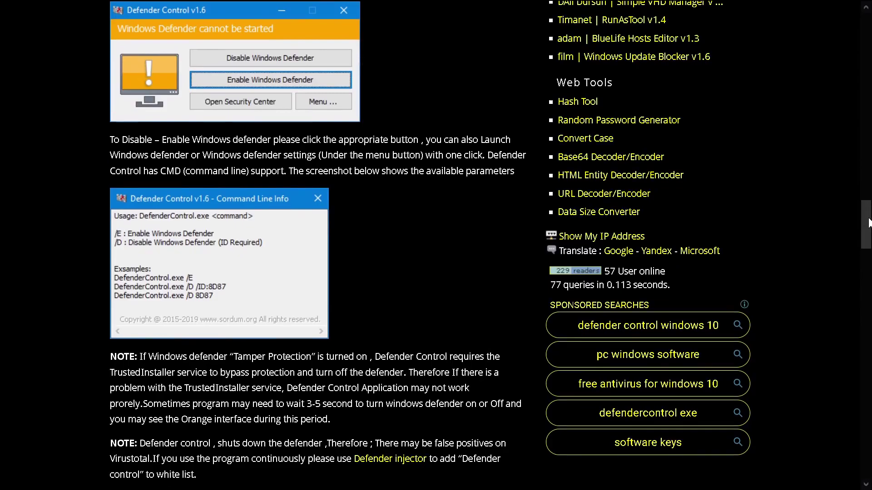
scroll(870, 218, down, 1)
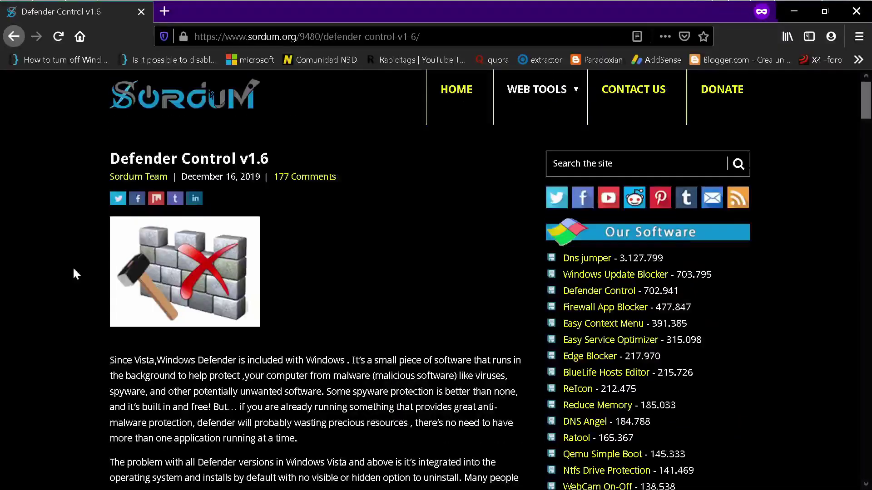
- Download DefenderControl.zip from the Defender Control v1.6 page on sordum.org, saving the file instead of opening it with WinRAR
scroll(73, 268, down, 10)
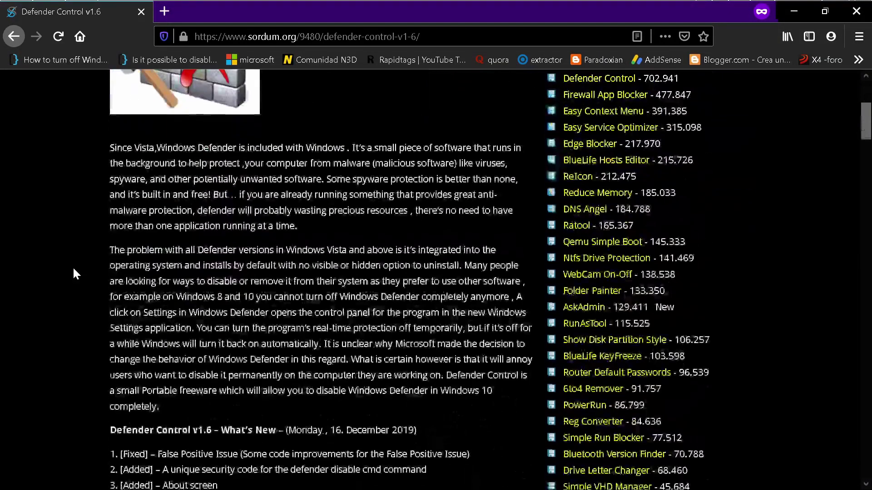
scroll(74, 270, down, 15)
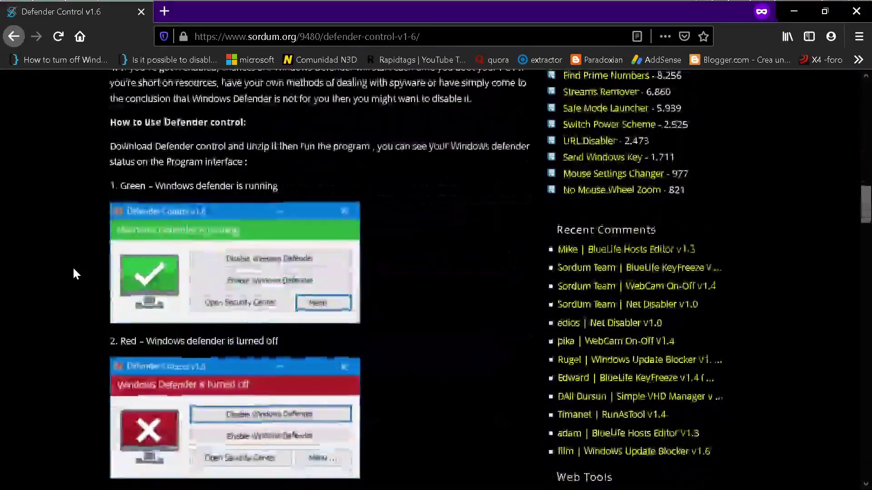
scroll(74, 269, down, 10)
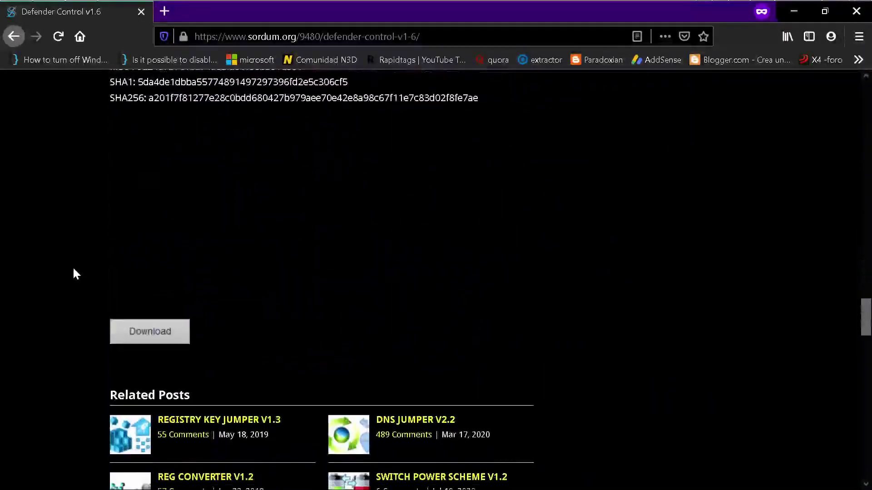
click(132, 279)
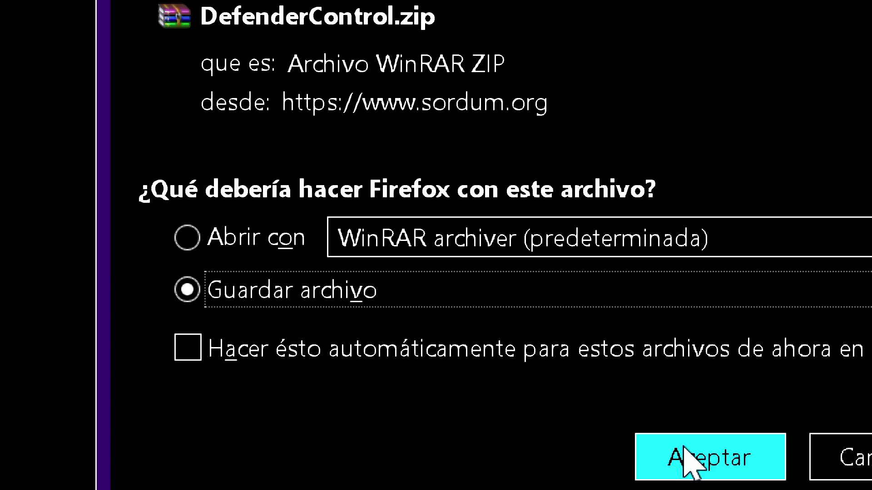
click(685, 450)
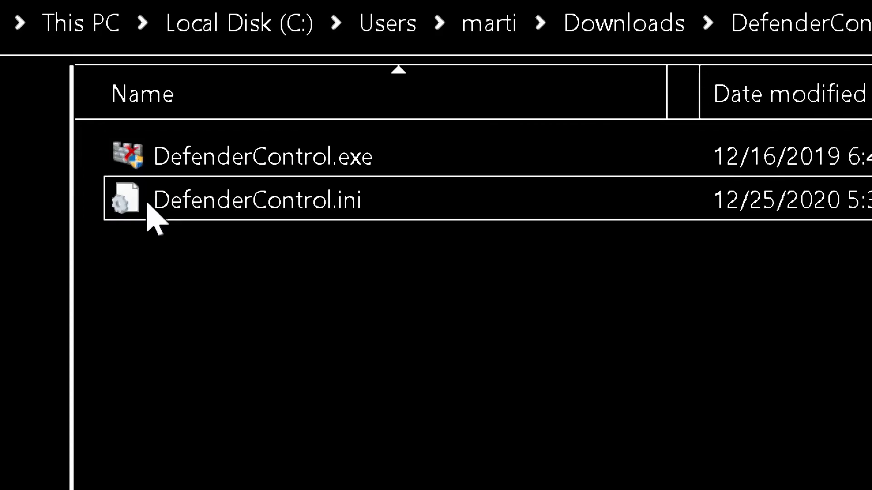
- Select DefenderControl.exe in the extracted download folder, check its run options and view its file details
click(249, 165)
right_click(249, 166)
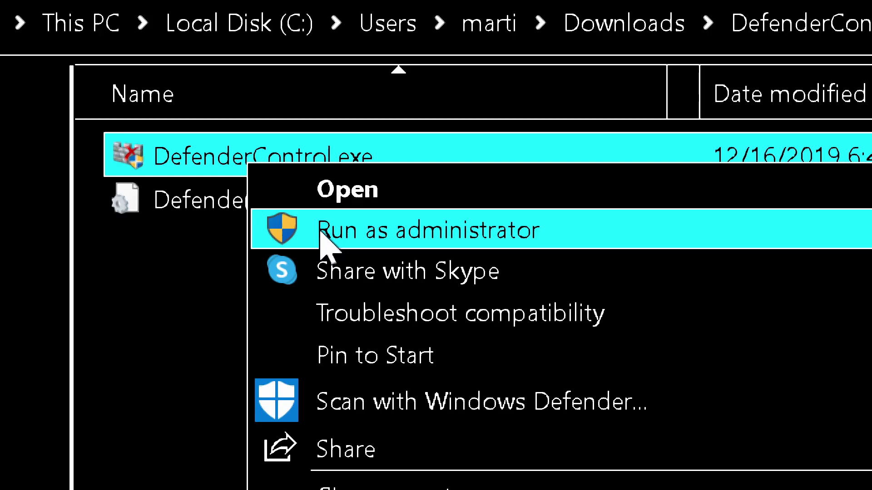
click(176, 167)
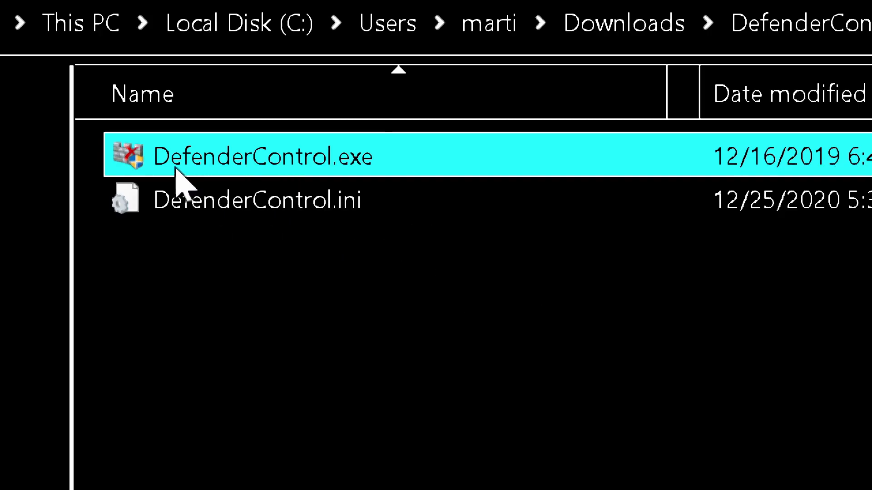
click(132, 164)
mouse_move(247, 173)
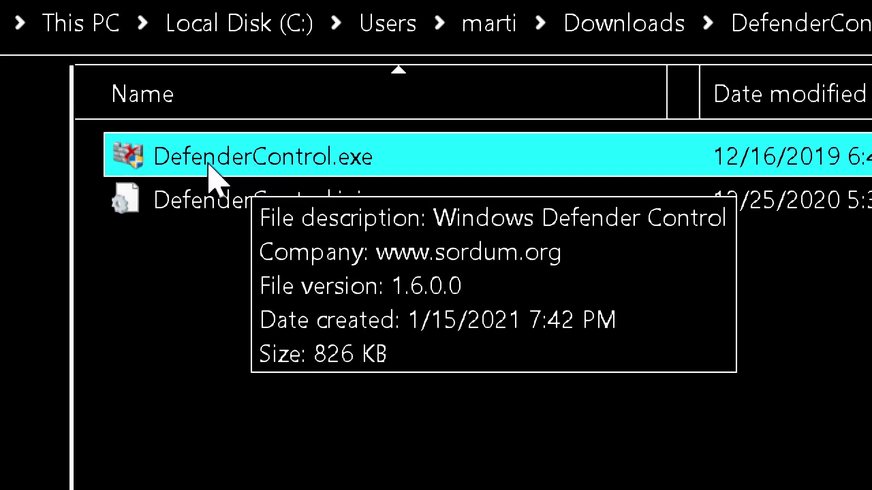
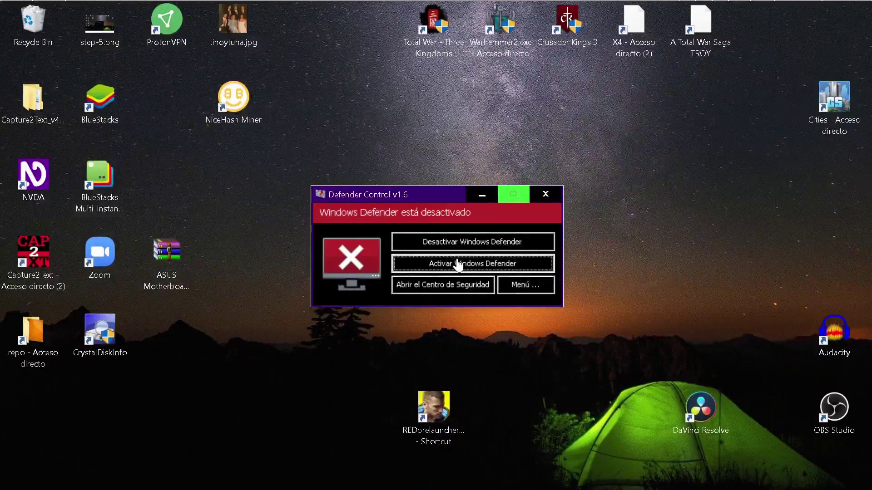
- Search Windows for "secu", open Windows Security and view the Virus & threat protection status
key(super)
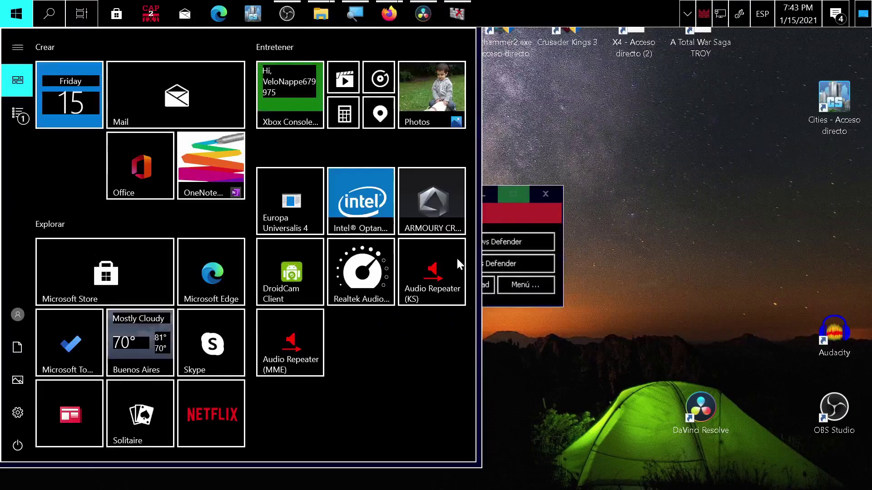
text(secu)
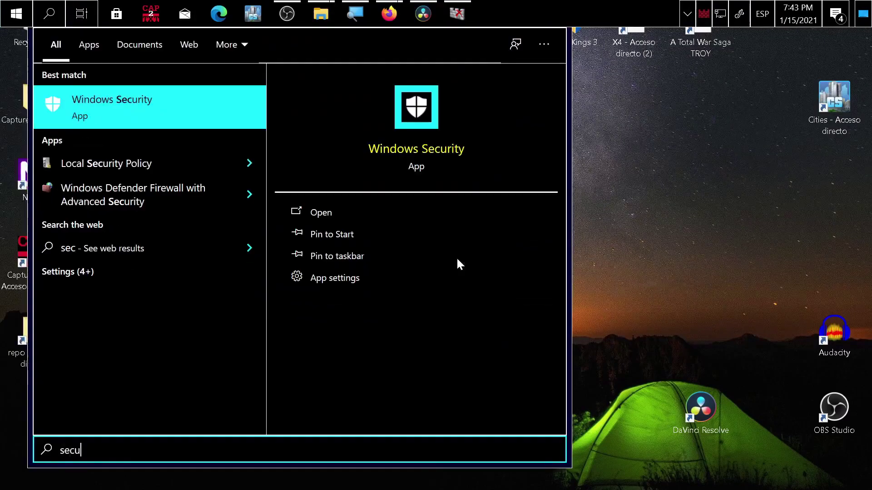
key(Return)
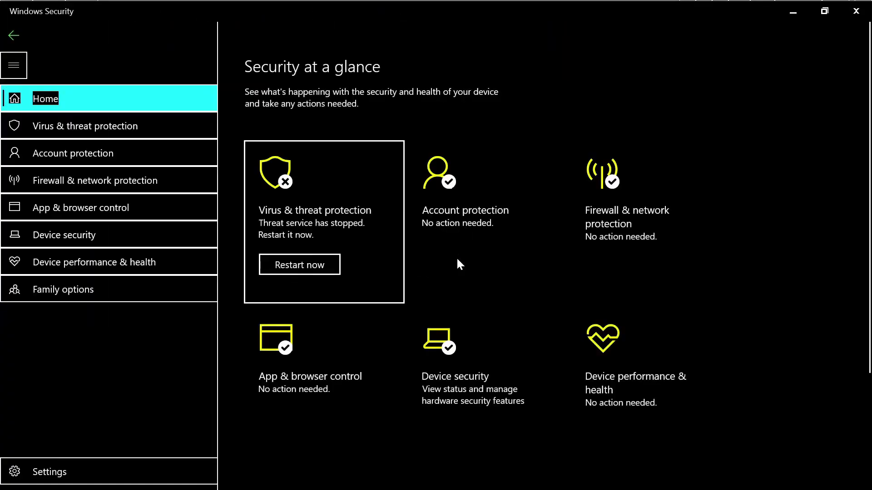
click(278, 211)
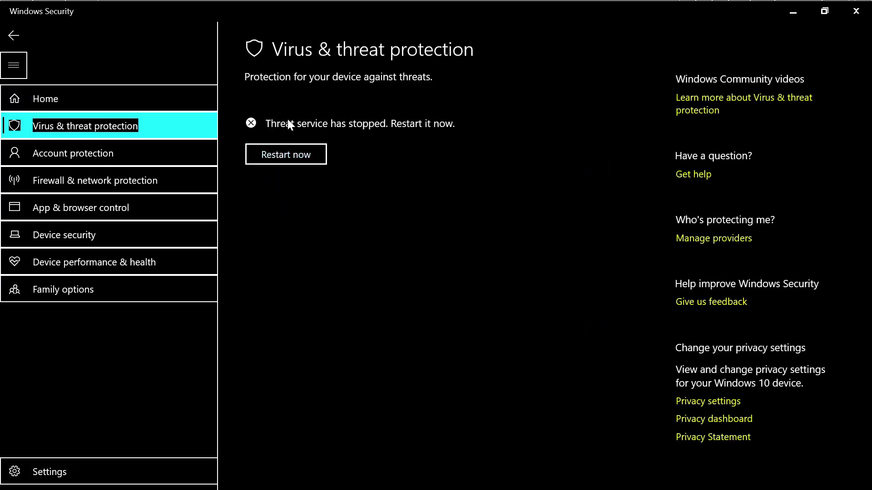
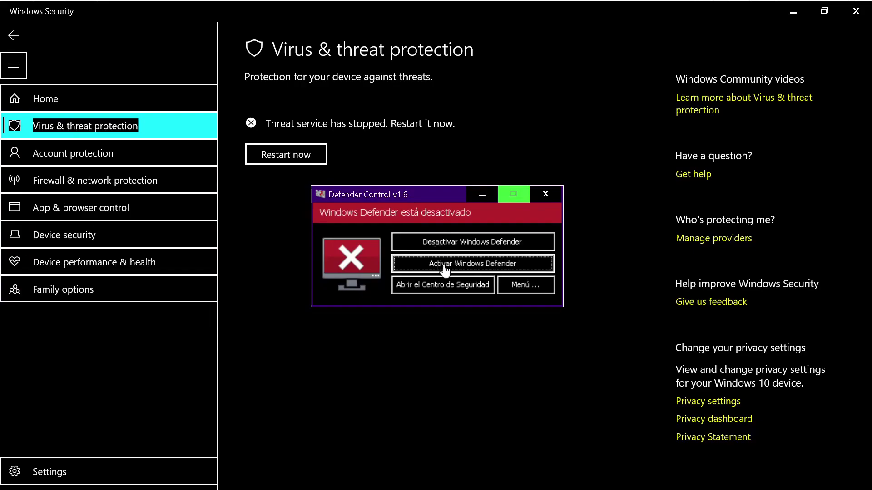
- Reactivate Windows Defender from the Defender Control window over the Virus & threat protection page
click(444, 268)
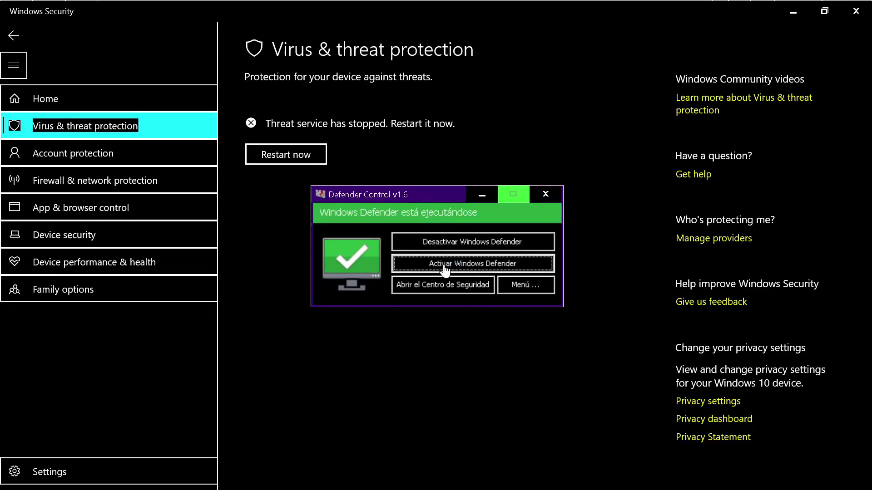